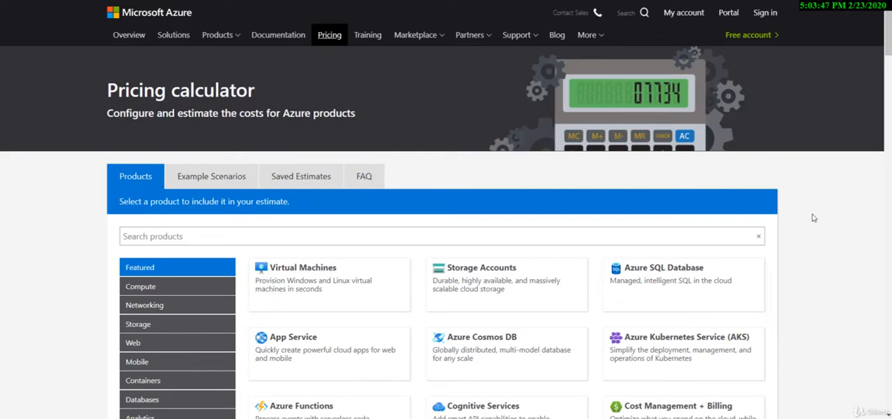
# Add Virtual Machines to the estimate from the featured products and view its configuration
pyautogui.scroll(-1, 812, 218)
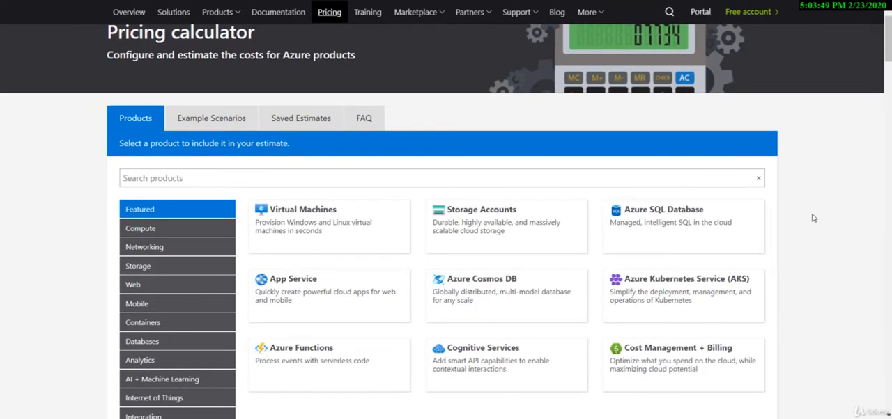
pyautogui.scroll(-2, 812, 218)
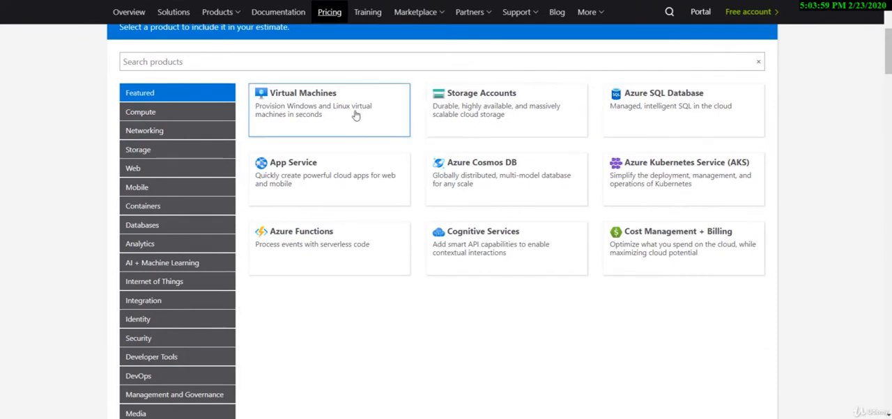
pyautogui.click(314, 111)
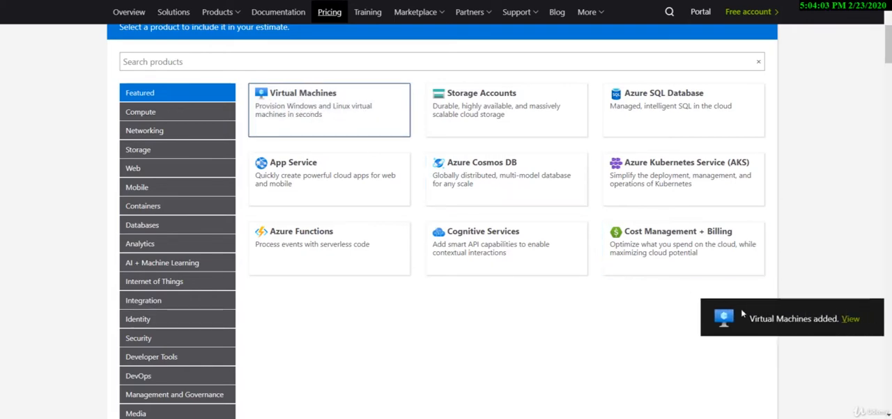
pyautogui.click(849, 320)
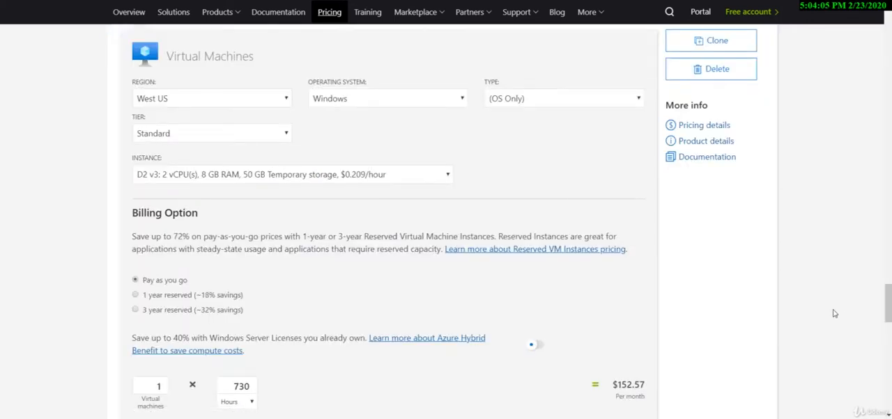
# Set the virtual machine's region to East US and keep Windows as the operating system
pyautogui.click(265, 103)
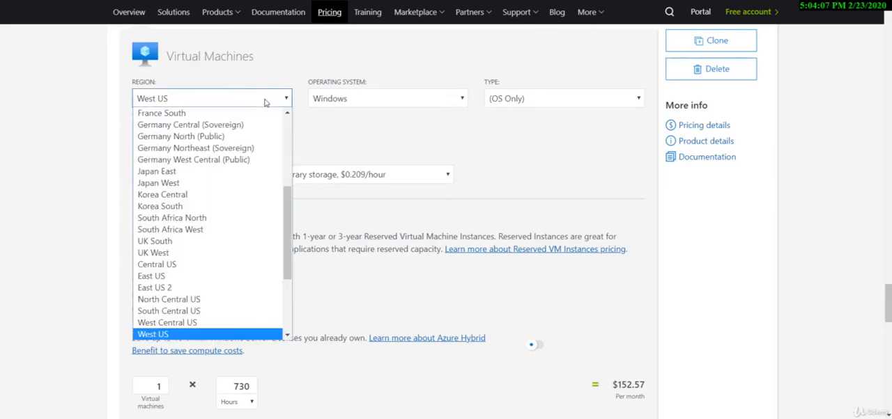
pyautogui.click(225, 275)
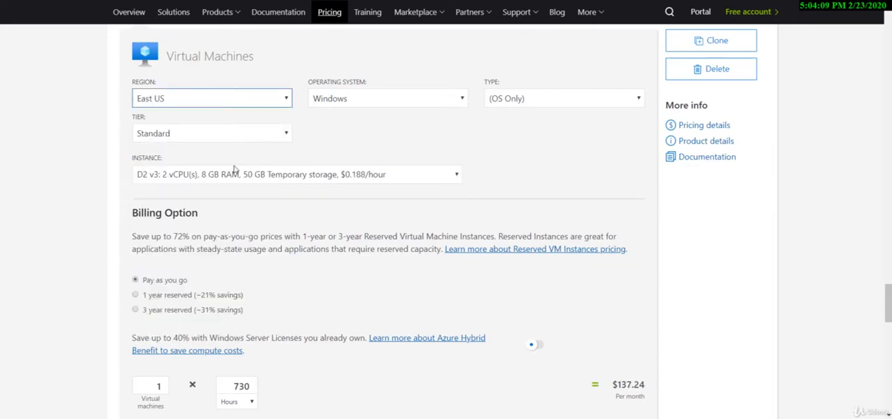
pyautogui.click(367, 103)
pyautogui.click(368, 105)
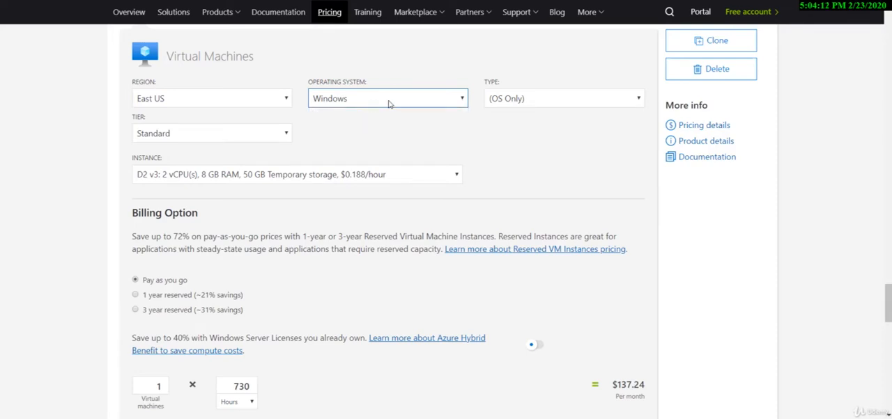
# Keep the type at OS Only and the tier at Standard, and choose the DS2 v2 instance with 2 vCPUs and 7 GB RAM
pyautogui.click(521, 102)
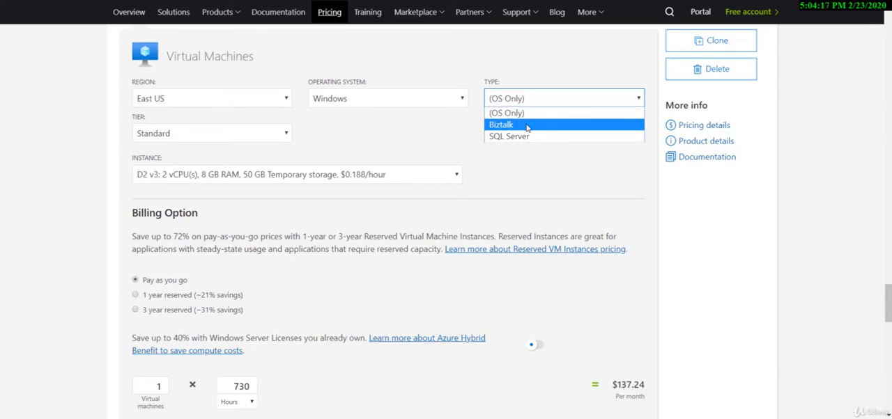
pyautogui.click(178, 135)
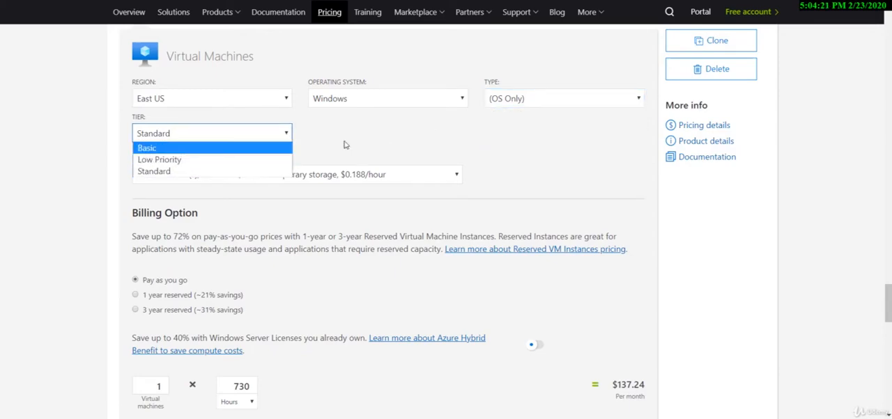
pyautogui.click(322, 132)
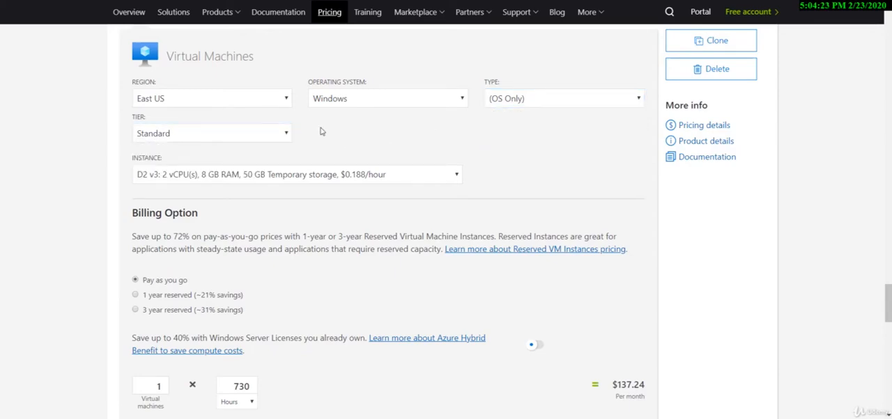
pyautogui.click(277, 177)
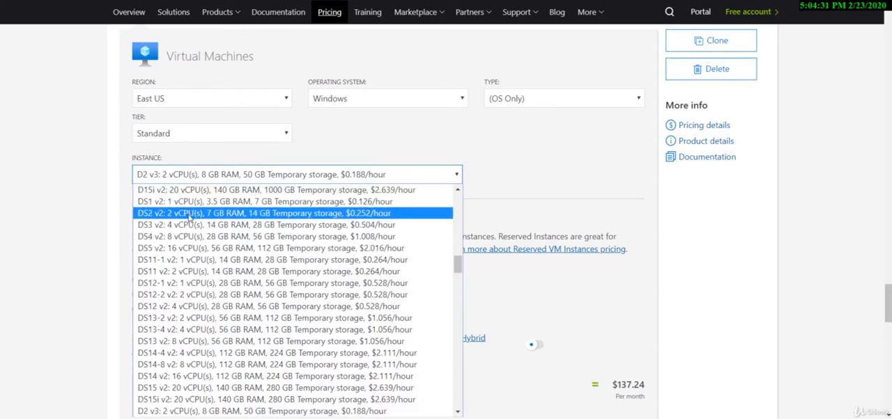
pyautogui.click(188, 213)
# Try the 3 year reserved billing option for price comparison and return to Pay as you go
pyautogui.scroll(-1, 202, 171)
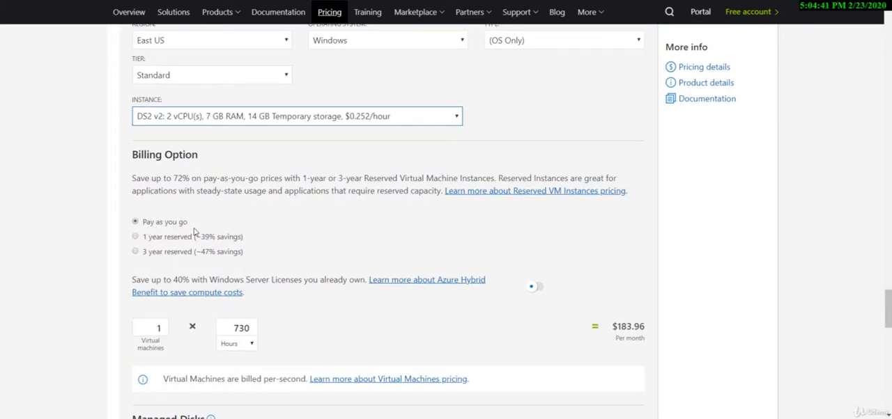
pyautogui.scroll(-1, 195, 232)
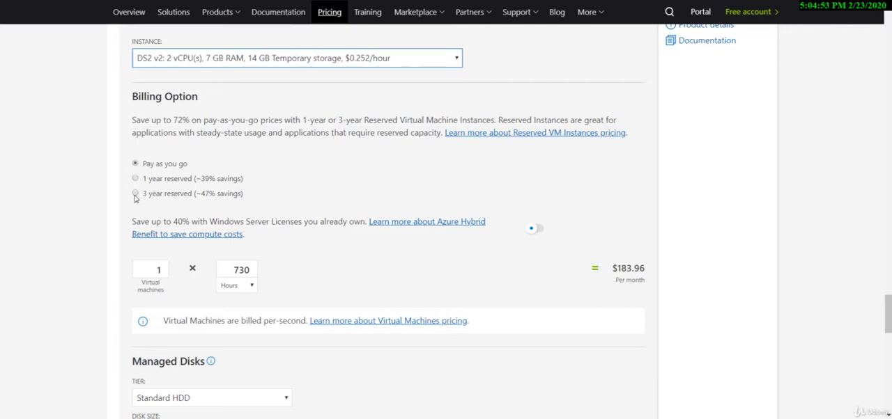
pyautogui.click(135, 195)
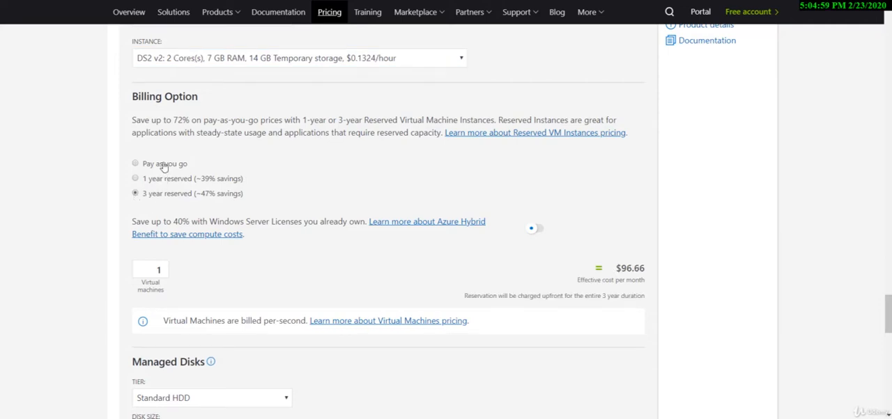
pyautogui.click(164, 167)
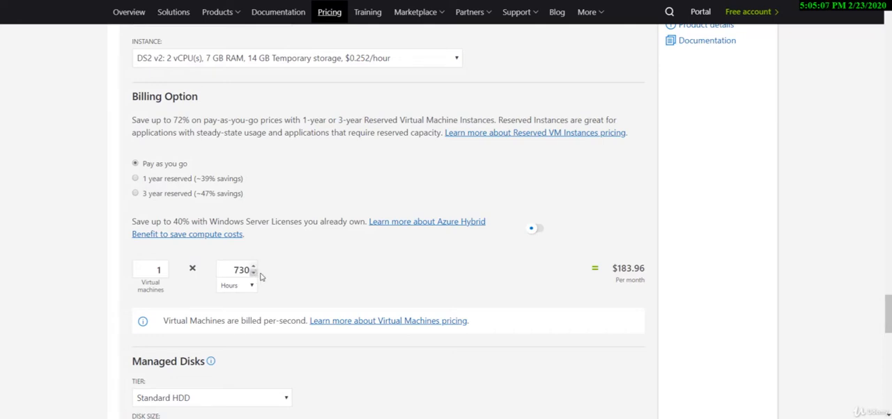
# Set the managed disk tier of the virtual machine to Premium SSD
pyautogui.scroll(1, 421, 302)
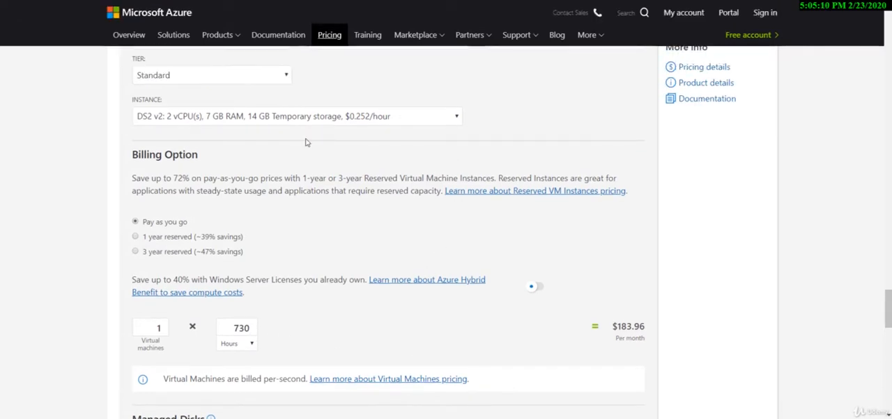
pyautogui.scroll(-3, 269, 230)
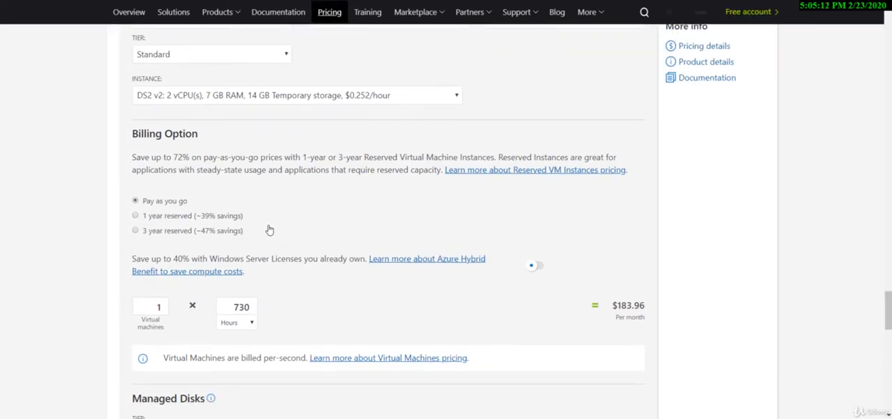
pyautogui.scroll(-1, 269, 225)
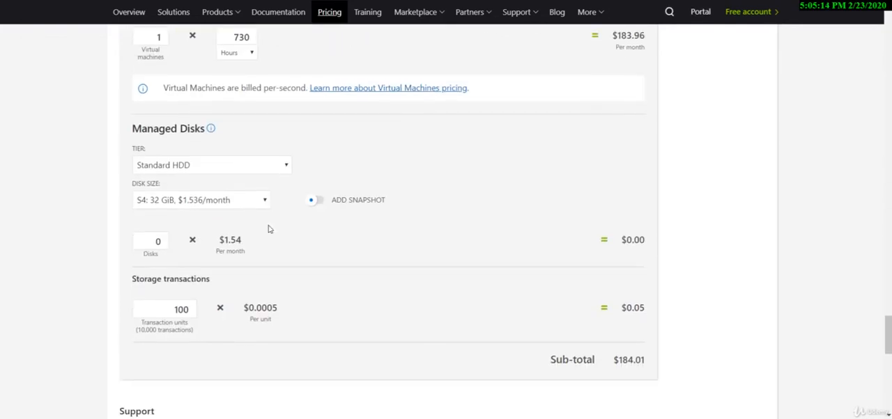
pyautogui.scroll(-1, 317, 146)
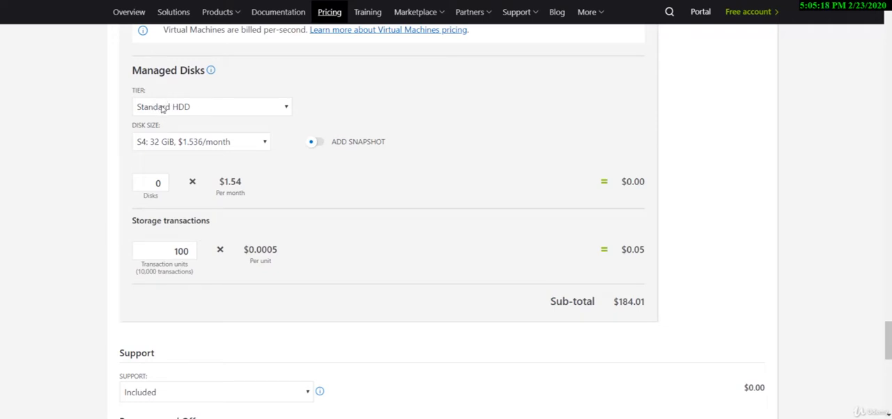
pyautogui.click(211, 110)
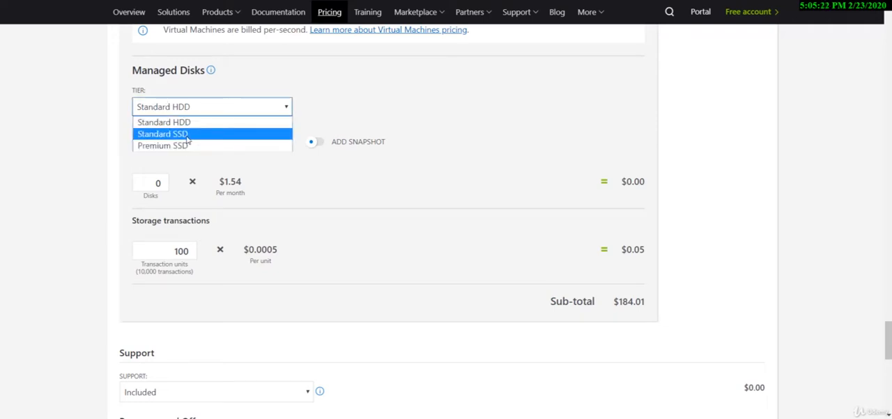
pyautogui.click(186, 147)
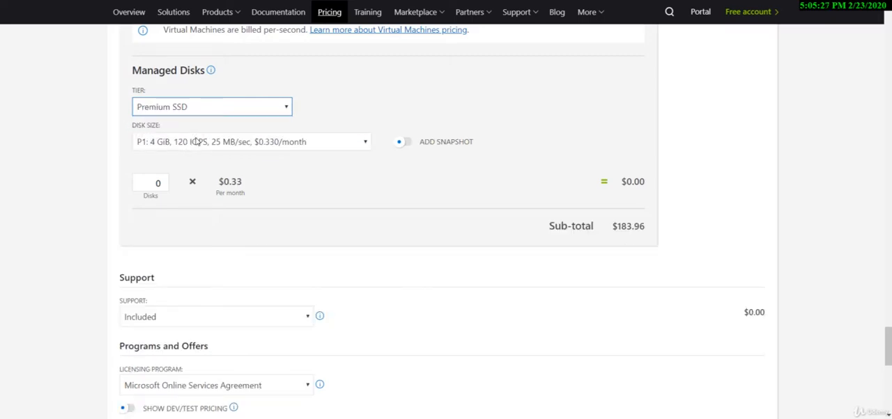
# Choose the P4 32 GiB managed disk size and set the number of disks to 1
pyautogui.click(202, 143)
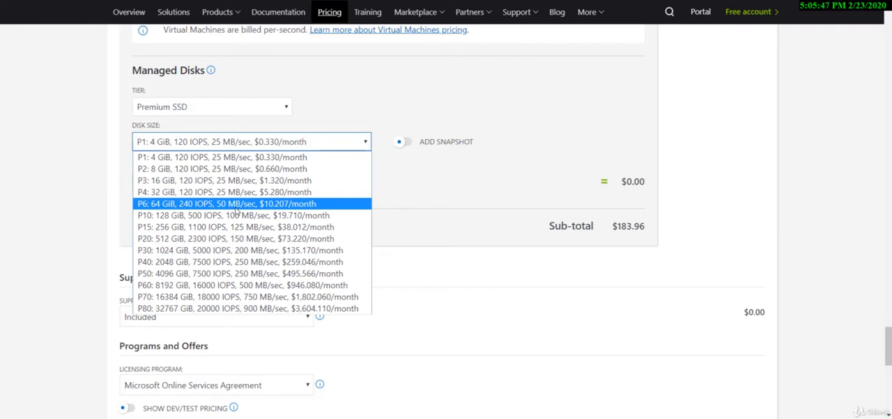
pyautogui.click(276, 192)
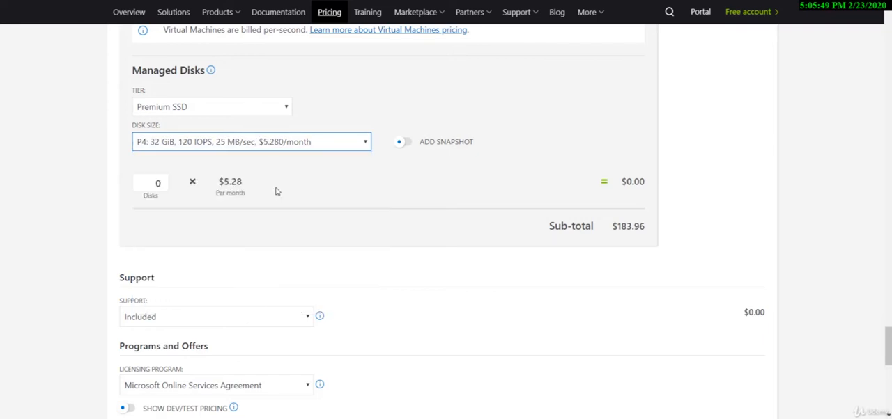
pyautogui.doubleClick(156, 184)
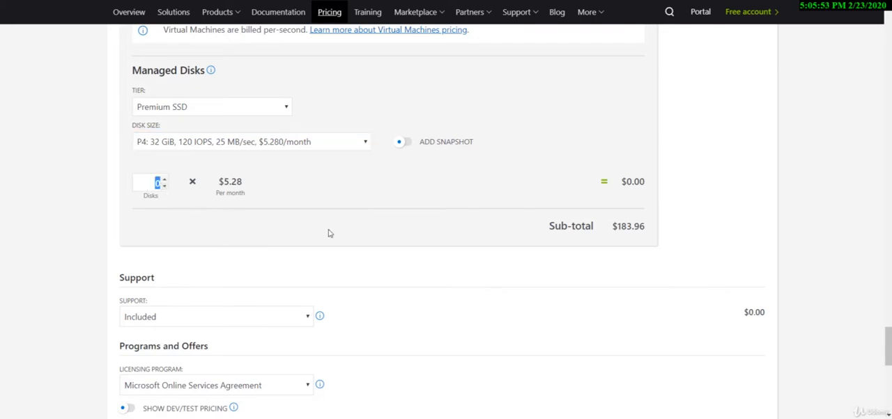
pyautogui.write('1')
# Examine the virtual machine's settings, its compute and disk costs, and the sub-total
pyautogui.scroll(10, 329, 234)
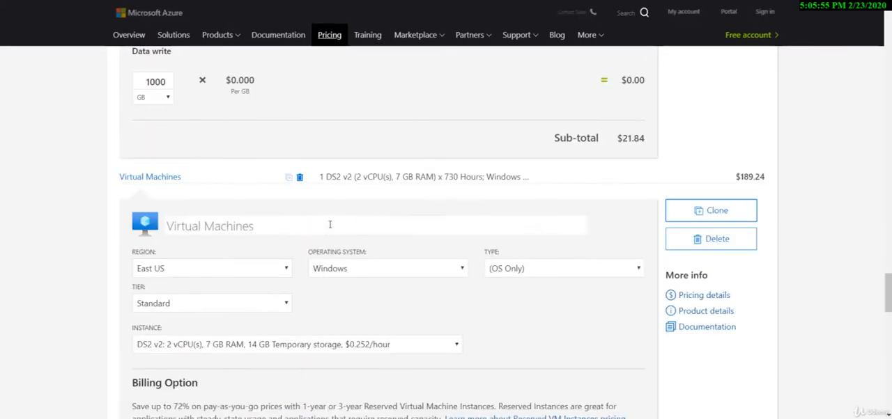
pyautogui.scroll(-10, 372, 246)
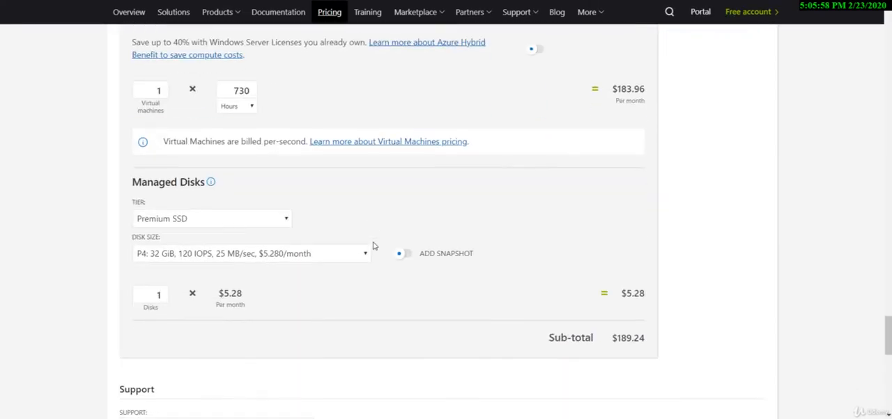
pyautogui.scroll(-1, 373, 246)
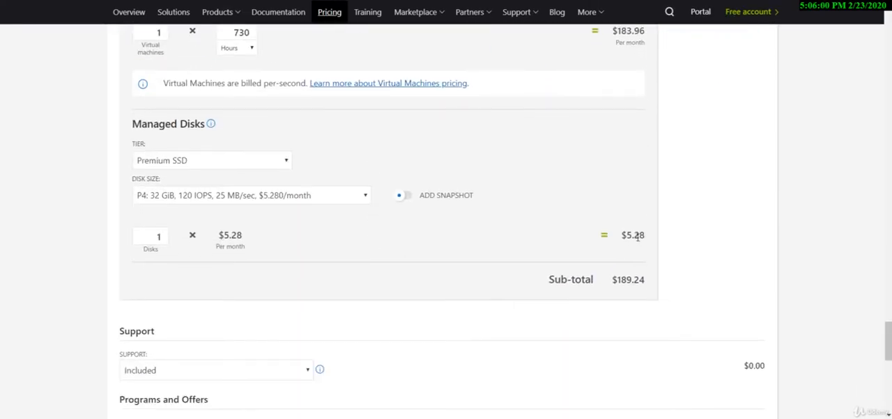
pyautogui.scroll(1, 644, 239)
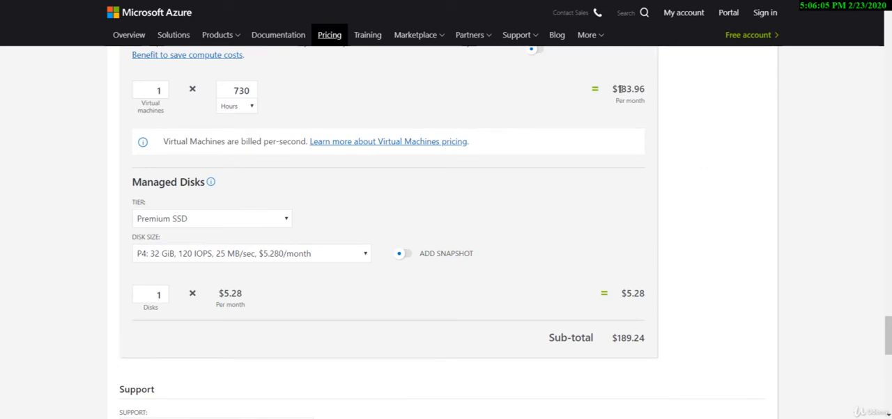
pyautogui.scroll(5, 630, 88)
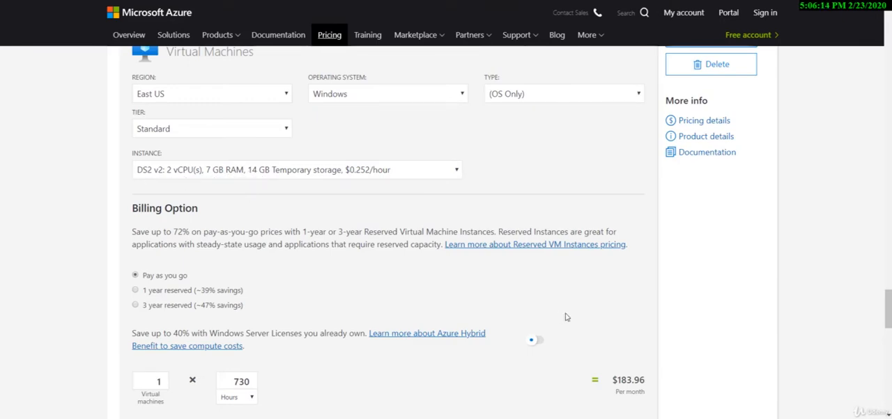
pyautogui.scroll(-5, 566, 317)
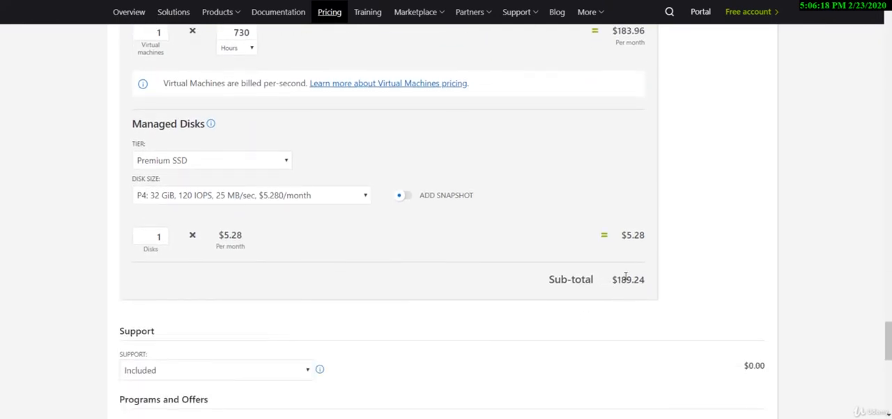
pyautogui.scroll(-2, 647, 282)
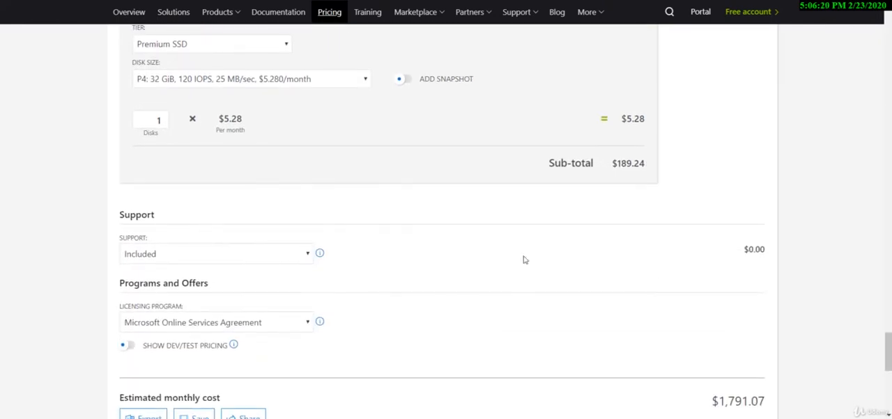
# Check the available support plans and licensing programs, keeping Included and Microsoft Online Services Agreement
pyautogui.click(195, 255)
pyautogui.click(399, 271)
pyautogui.click(269, 323)
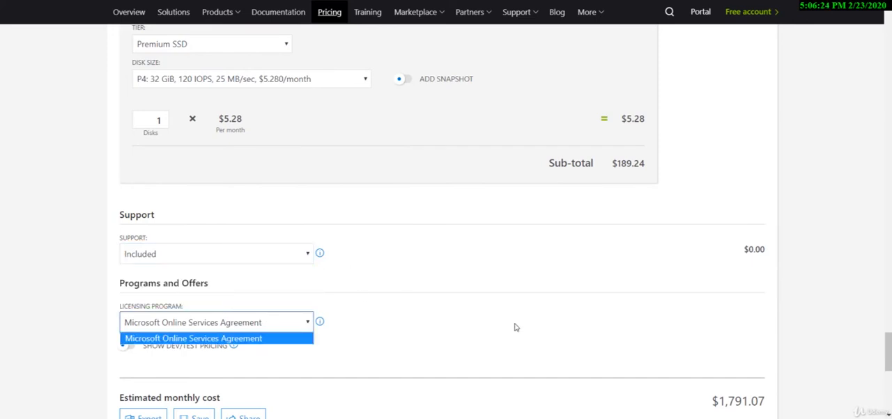
pyautogui.click(543, 326)
# Examine the export, save and share options and highlight the estimated monthly cost of the whole estimate
pyautogui.scroll(-2, 543, 325)
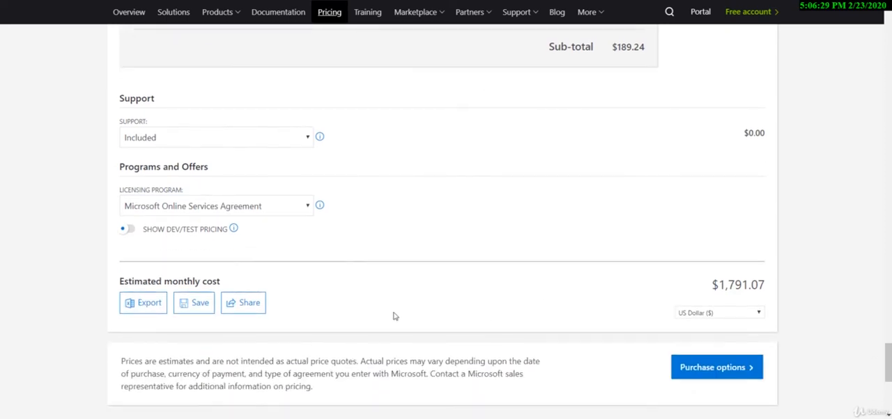
pyautogui.click(154, 311)
pyautogui.moveTo(721, 289); pyautogui.dragTo(764, 286)
pyautogui.scroll(5, 519, 285)
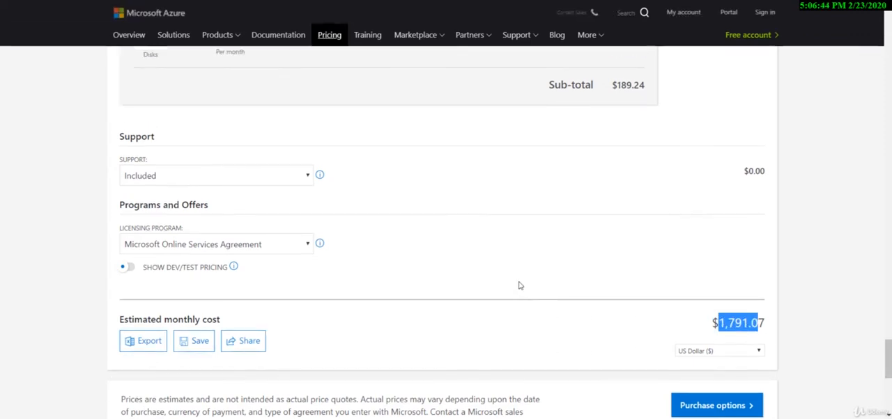
pyautogui.scroll(10, 520, 284)
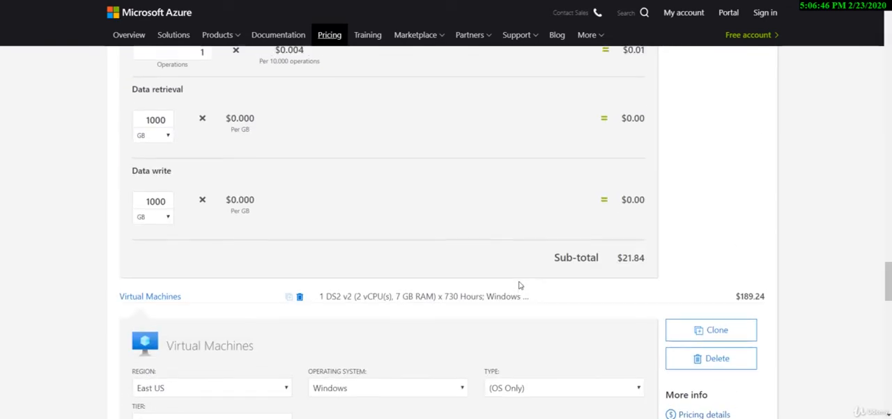
# Examine the storage account, Azure SQL Database and Linux virtual machine entries in the estimate along with their costs
pyautogui.scroll(12, 519, 286)
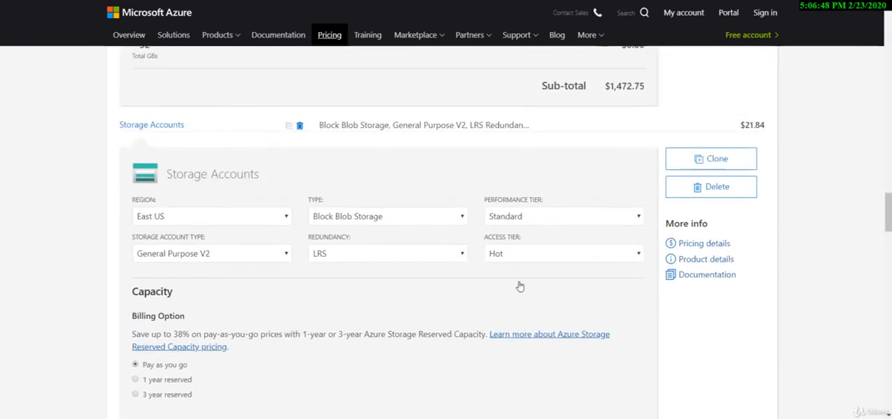
pyautogui.scroll(10, 519, 286)
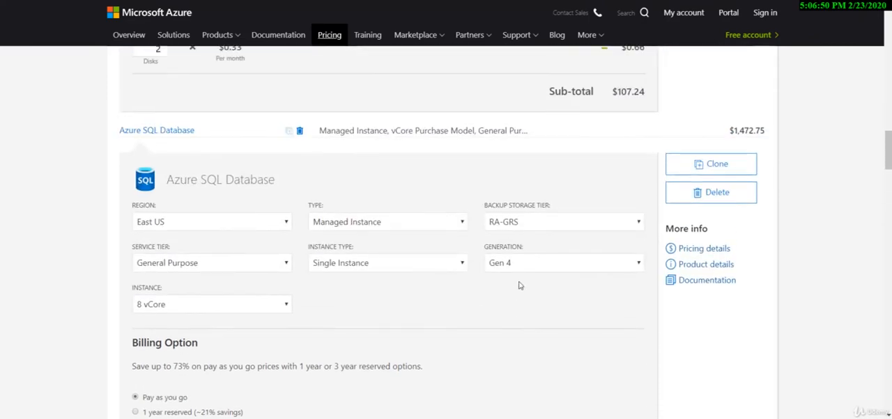
pyautogui.scroll(-1, 519, 285)
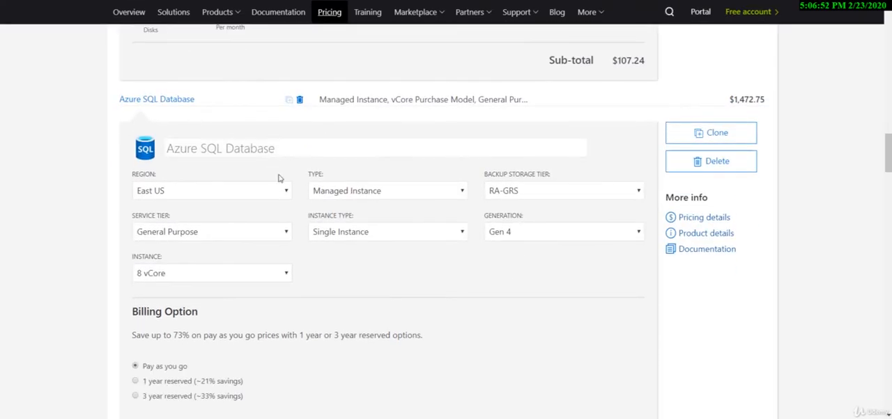
pyautogui.scroll(-4, 517, 344)
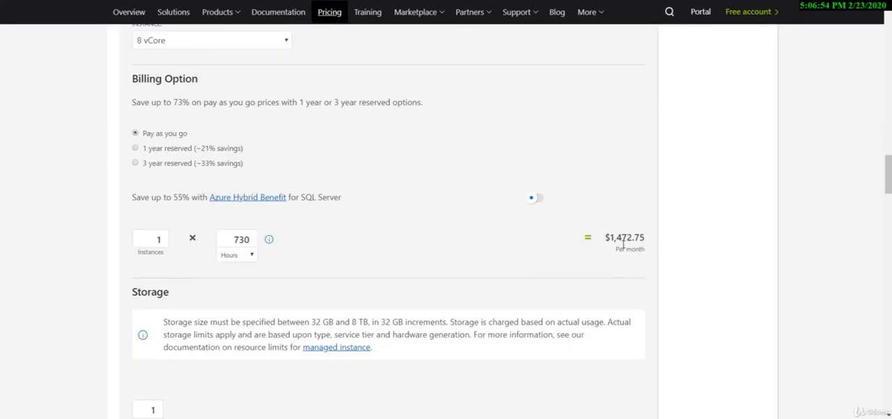
pyautogui.scroll(6, 629, 248)
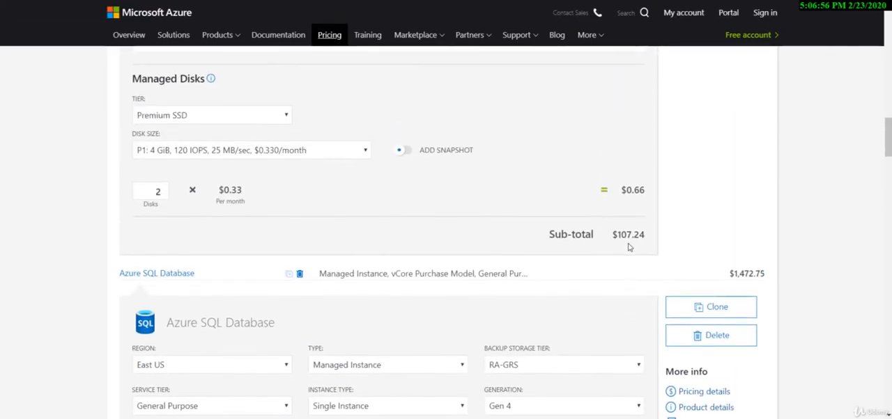
pyautogui.scroll(1, 629, 248)
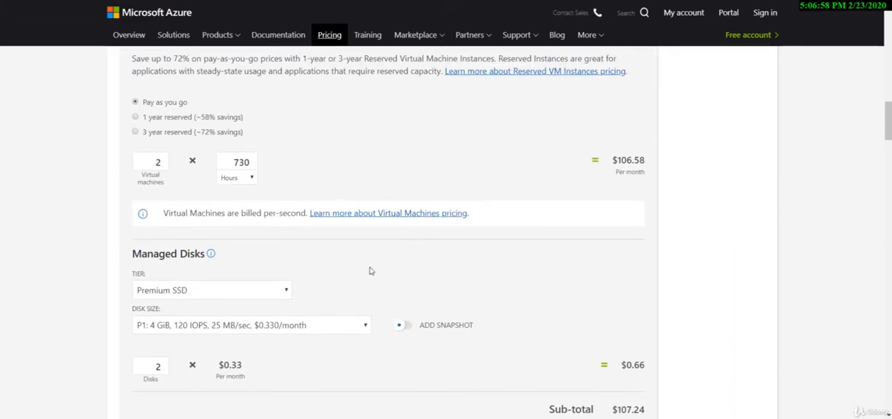
pyautogui.scroll(5, 369, 271)
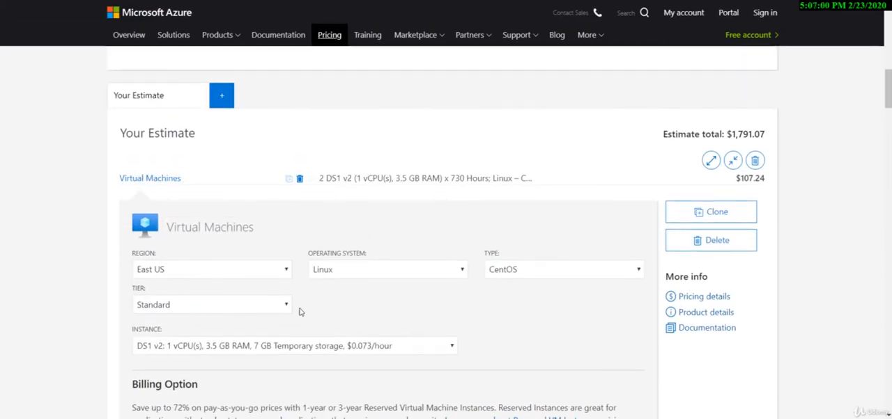
pyautogui.scroll(4, 434, 332)
# Delete the Azure SQL Database from the estimate and check the recalculated monthly cost
pyautogui.scroll(-6, 434, 332)
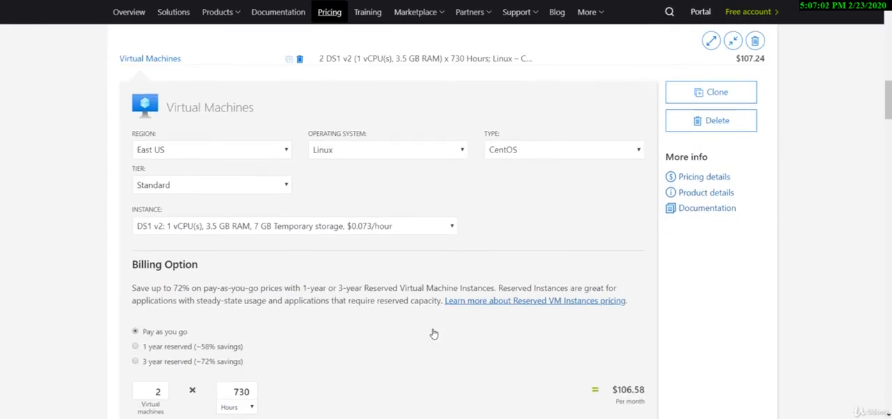
pyautogui.scroll(-7, 434, 332)
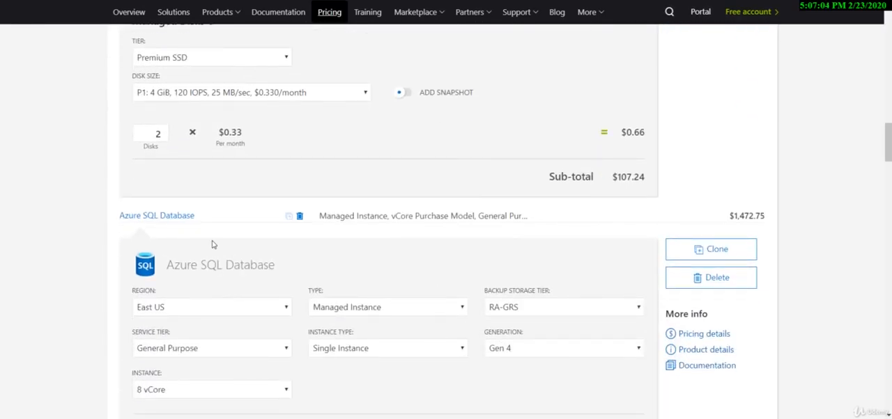
pyautogui.click(737, 278)
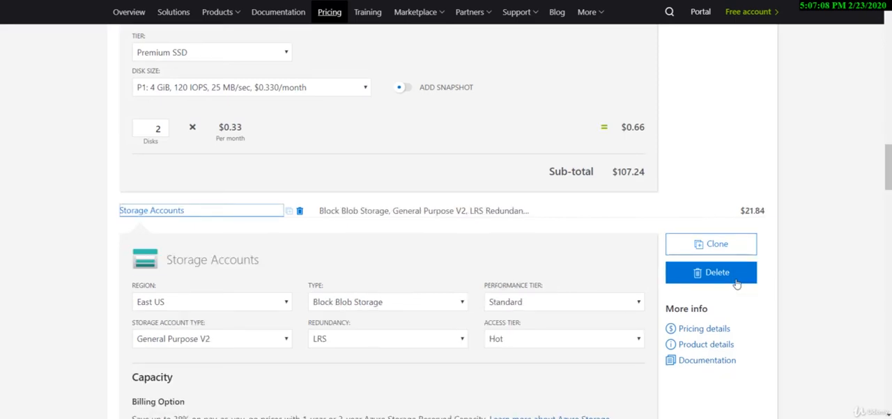
pyautogui.scroll(-3, 557, 392)
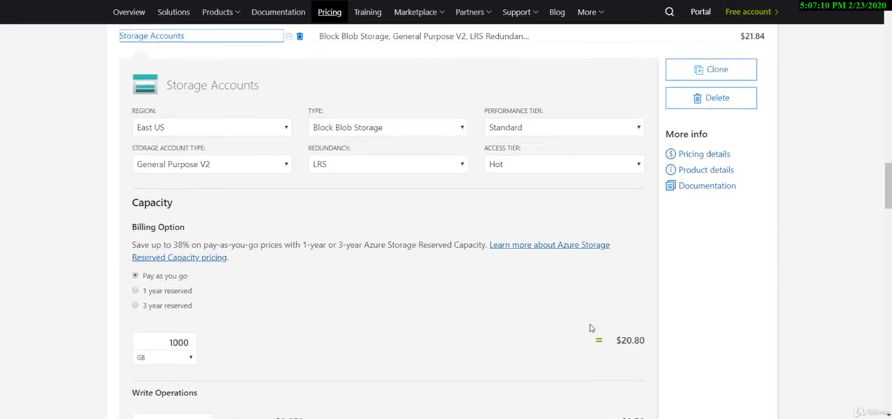
pyautogui.scroll(-15, 596, 316)
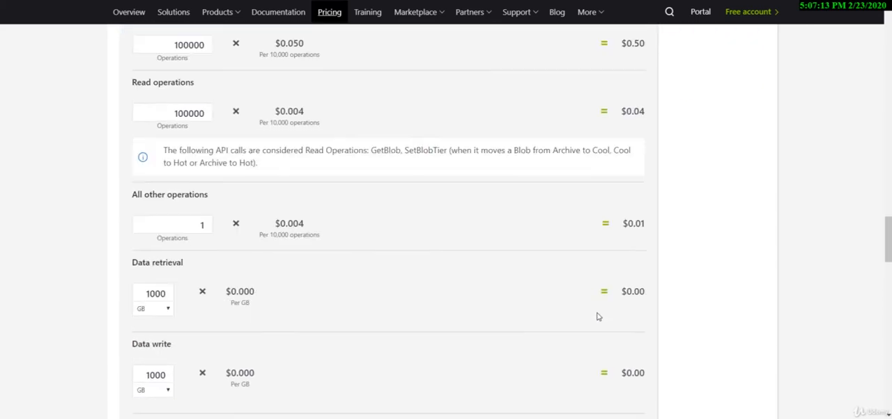
pyautogui.scroll(-20, 596, 317)
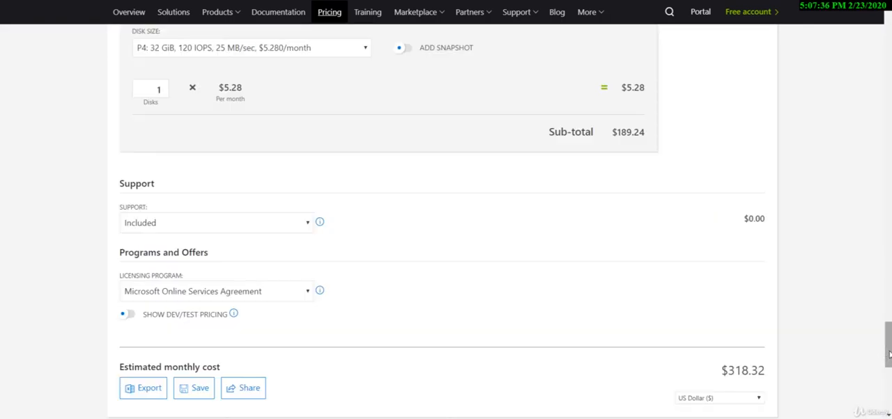
# Highlight the Pricing calculator heading and browse the product categories, including Databases and AI + Machine Learning
pyautogui.moveTo(888, 354); pyautogui.dragTo(887, 39)
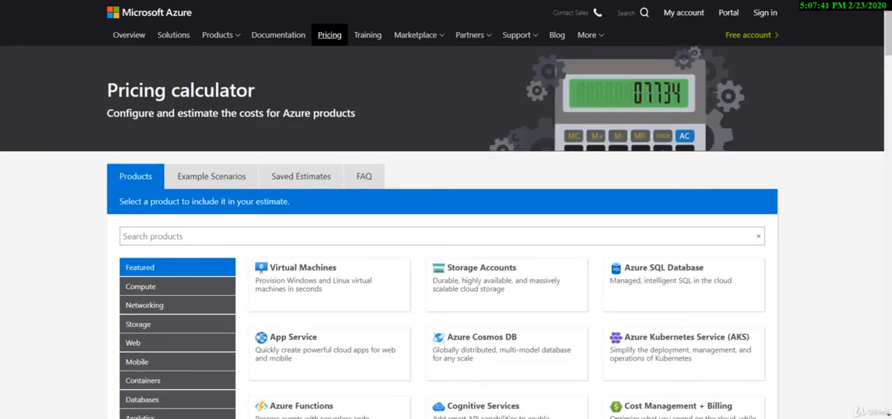
pyautogui.moveTo(107, 91); pyautogui.dragTo(282, 84)
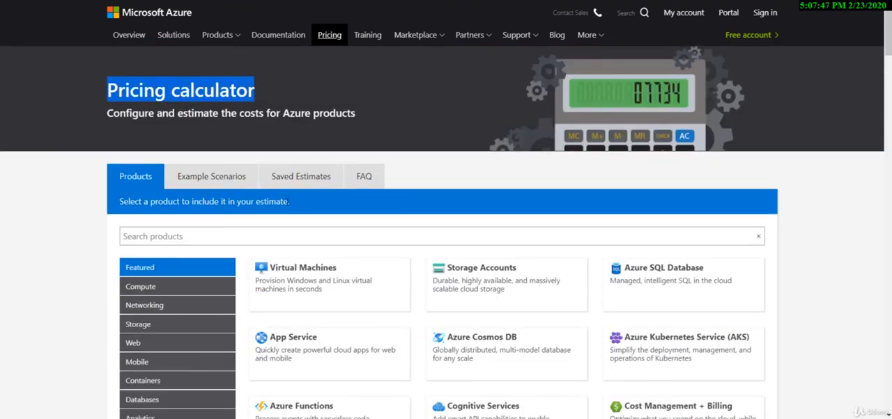
pyautogui.scroll(-2, 296, 218)
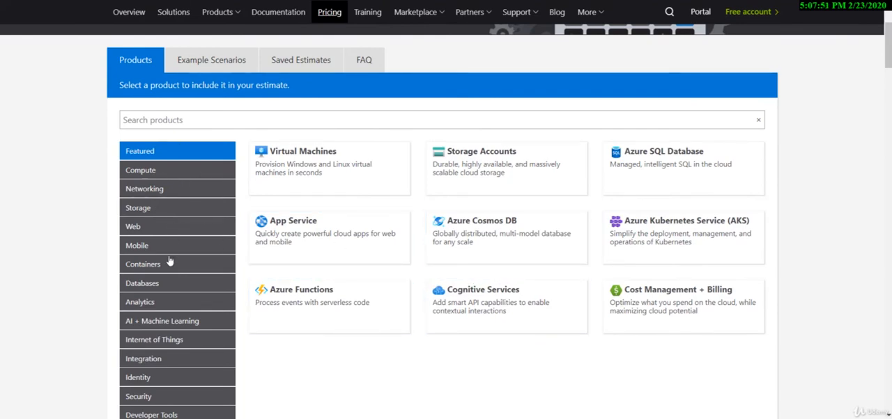
pyautogui.scroll(-1, 171, 264)
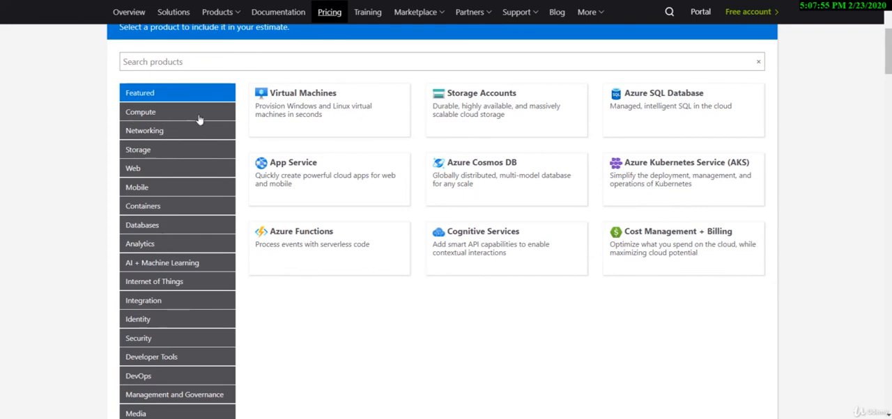
pyautogui.click(165, 189)
pyautogui.click(165, 224)
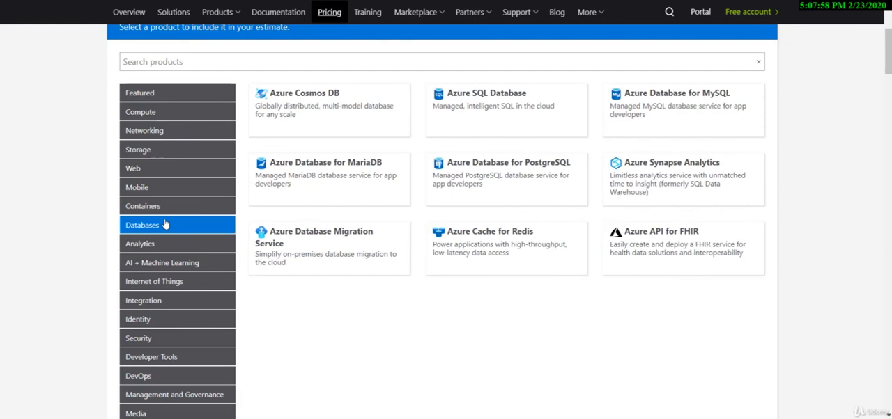
pyautogui.click(167, 263)
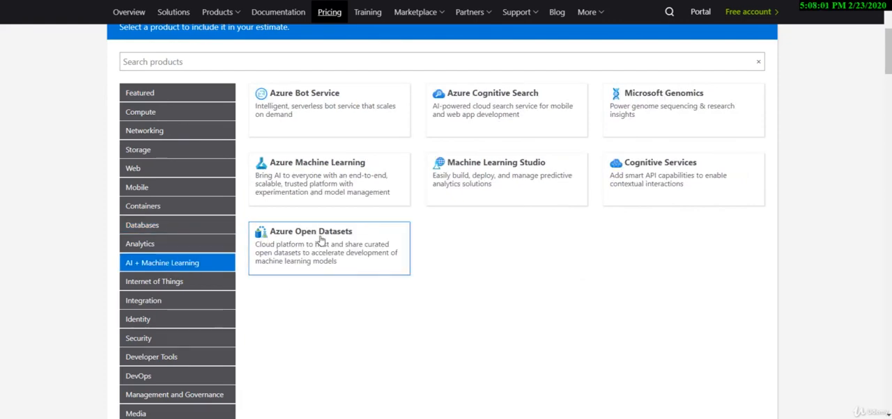
pyautogui.scroll(-6, 477, 289)
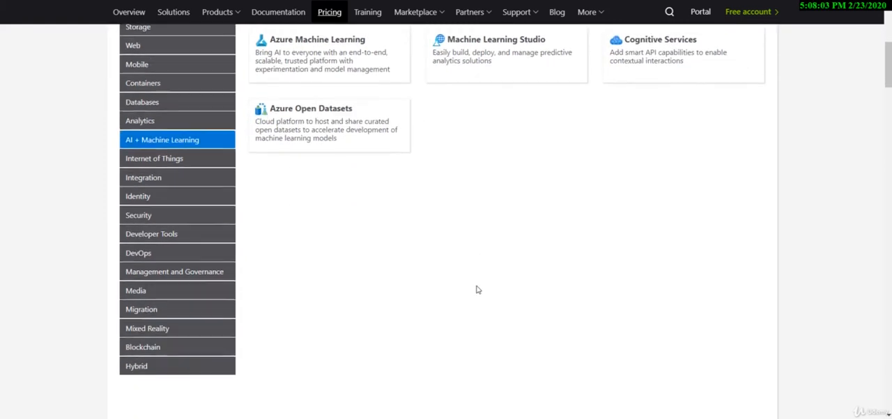
# Review the remaining virtual machine entries and the estimated monthly cost of the whole estimate
pyautogui.scroll(-2, 383, 274)
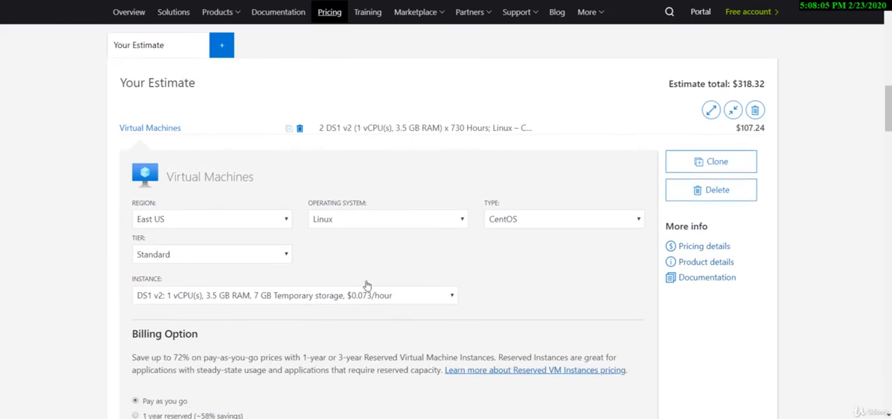
pyautogui.moveTo(887, 122); pyautogui.dragTo(885, 353)
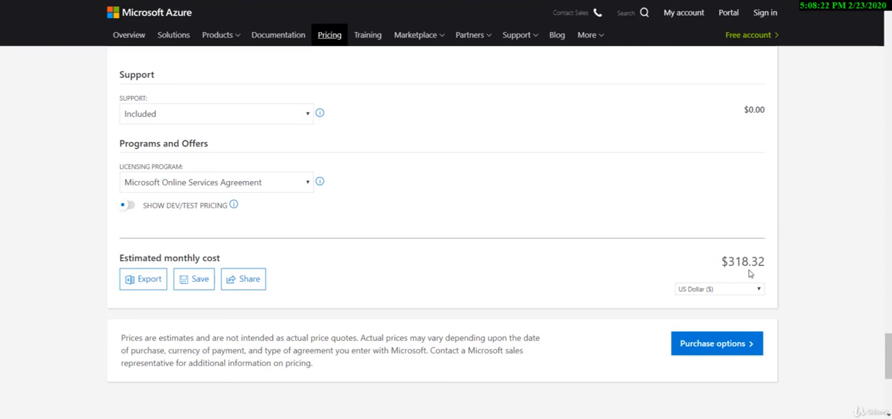
pyautogui.scroll(4, 749, 273)
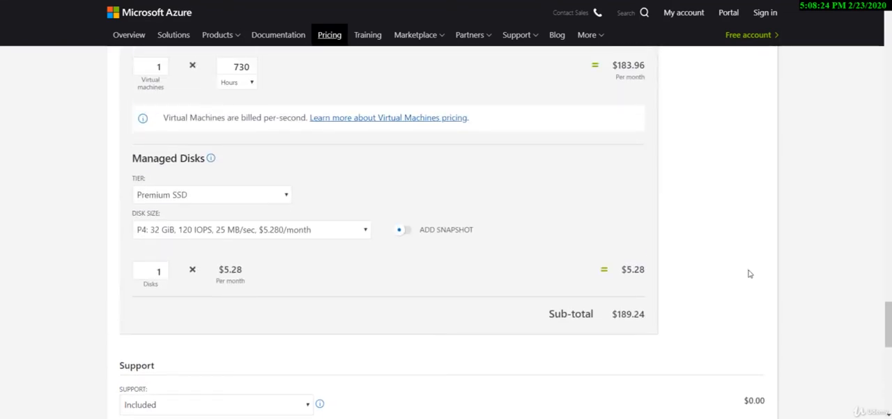